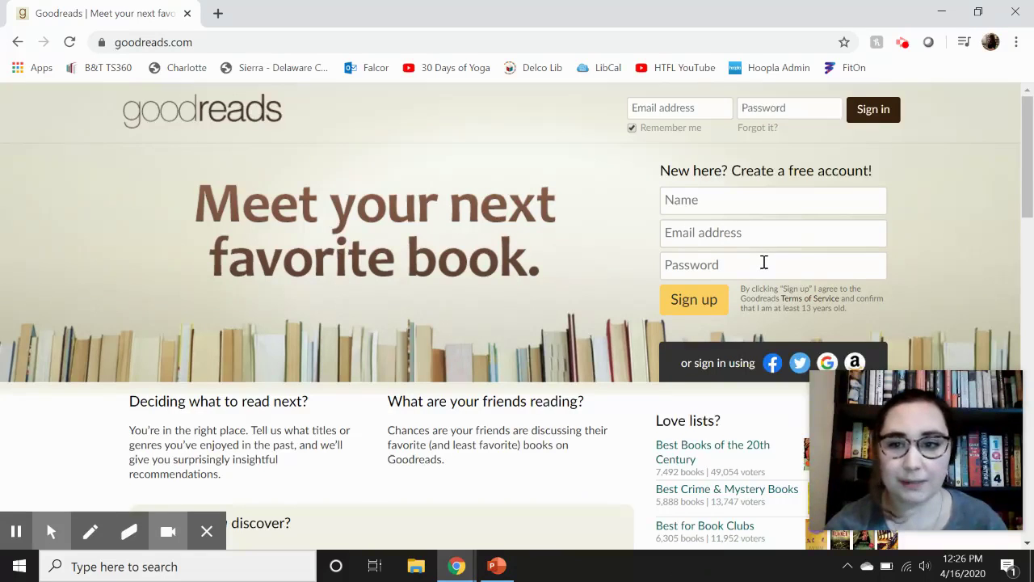
Step: Sign in to Goodreads with the Facebook account
{"action": "scroll", "coordinate": [763, 262], "scroll_direction": "down", "scroll_amount": 1}
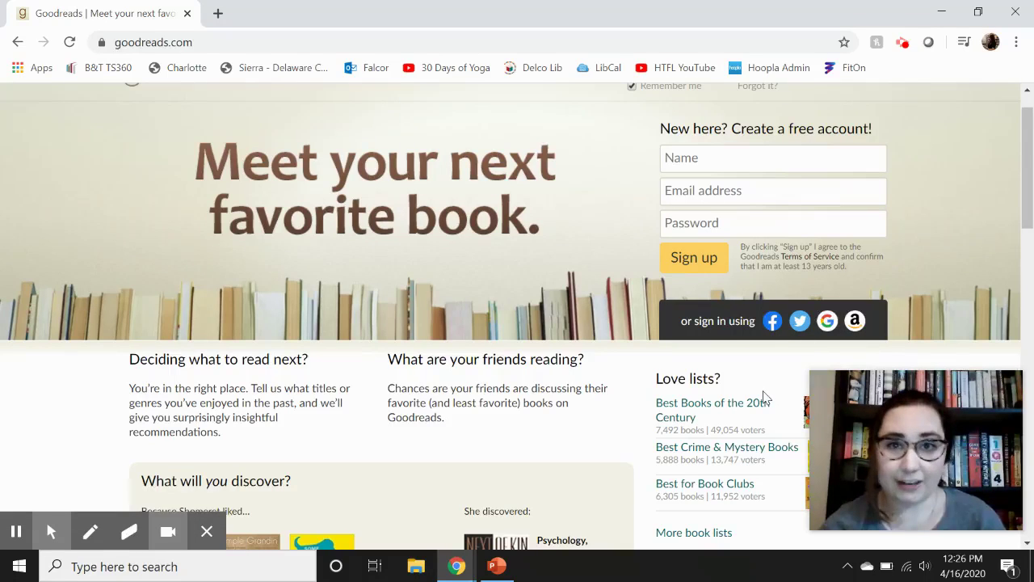
{"action": "left_click", "coordinate": [774, 324]}
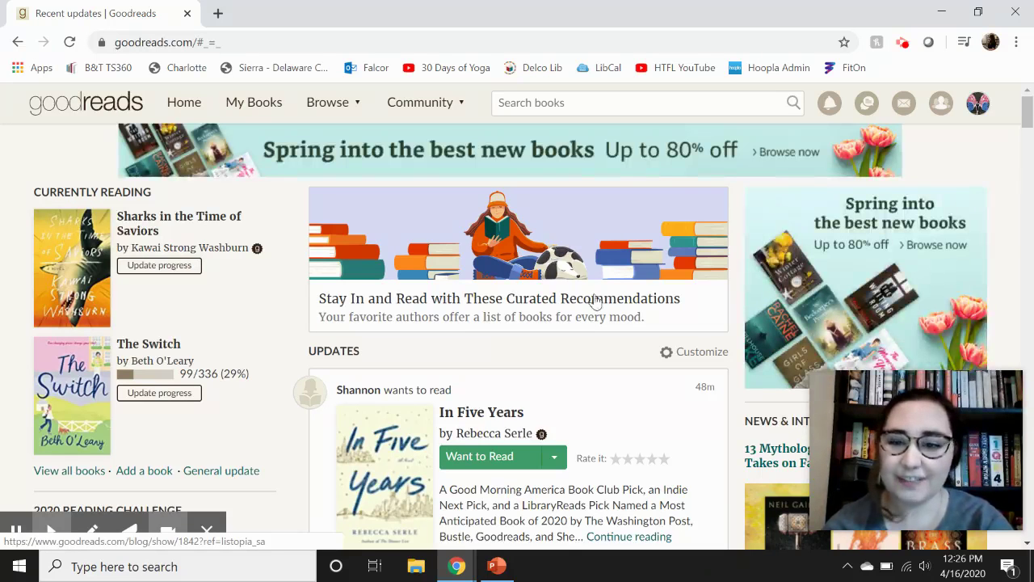
Step: Examine the home page's currently-reading list, friend updates, news, recommendations and bookshelves
{"action": "scroll", "coordinate": [596, 301], "scroll_direction": "down", "scroll_amount": 2}
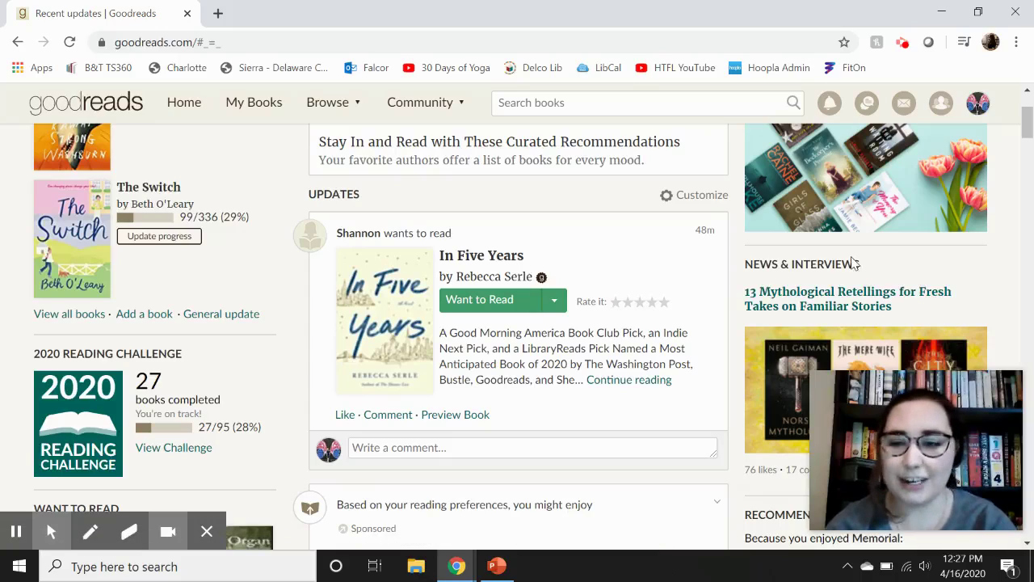
{"action": "scroll", "coordinate": [855, 263], "scroll_direction": "down", "scroll_amount": 1}
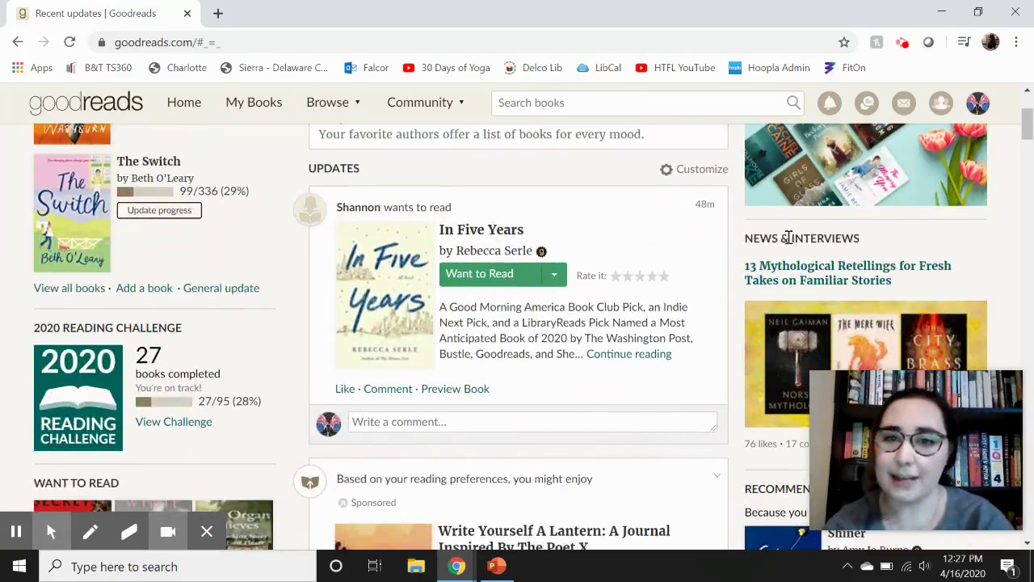
{"action": "scroll", "coordinate": [889, 282], "scroll_direction": "down", "scroll_amount": 1}
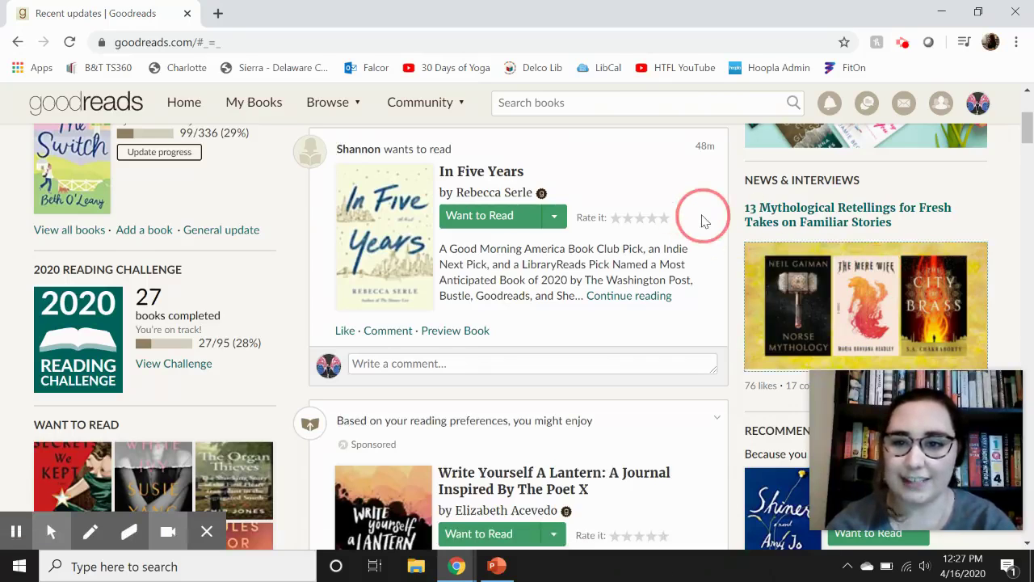
{"action": "scroll", "coordinate": [703, 219], "scroll_direction": "down", "scroll_amount": 3}
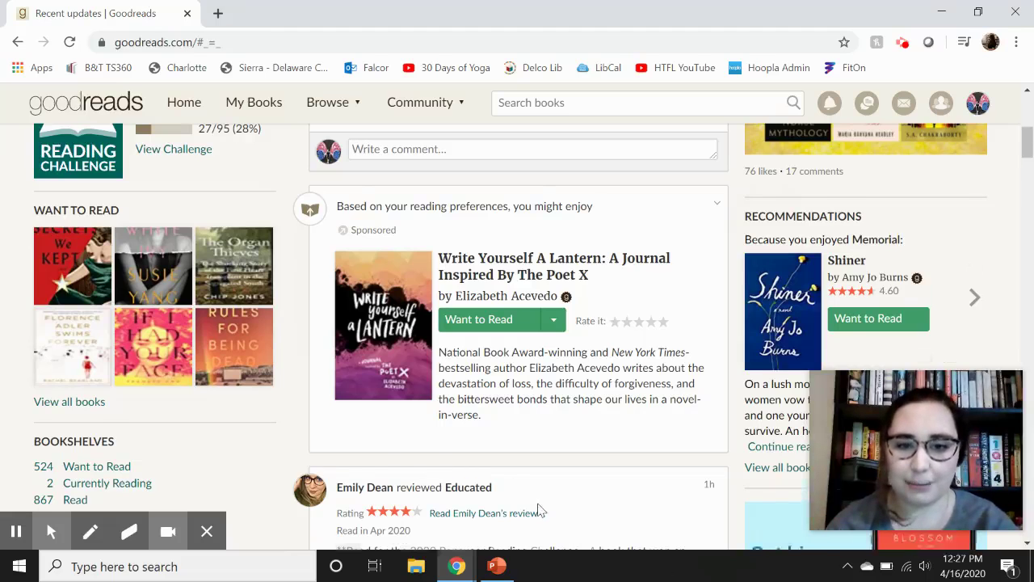
{"action": "scroll", "coordinate": [538, 505], "scroll_direction": "down", "scroll_amount": 1}
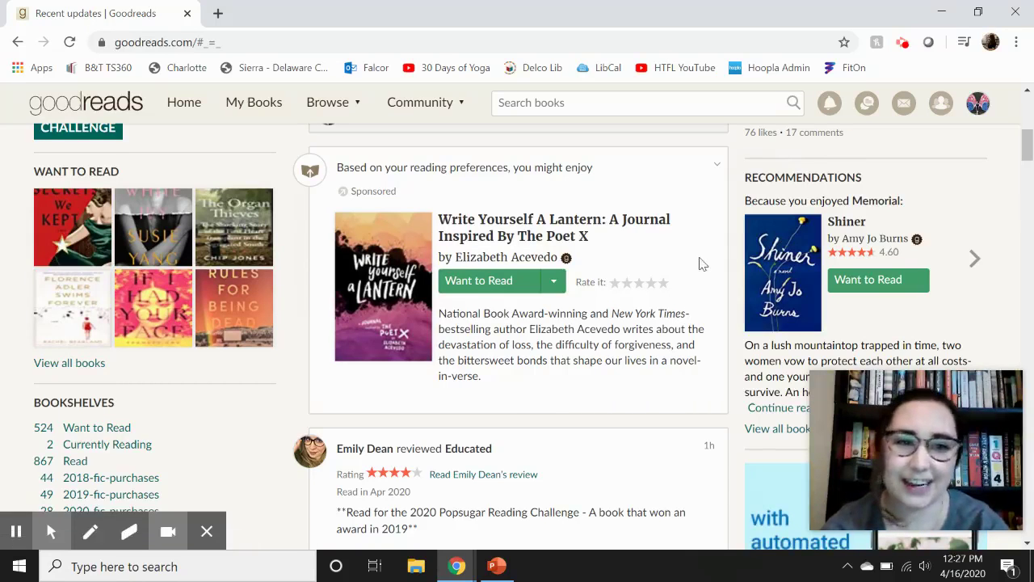
{"action": "scroll", "coordinate": [701, 263], "scroll_direction": "up", "scroll_amount": 7}
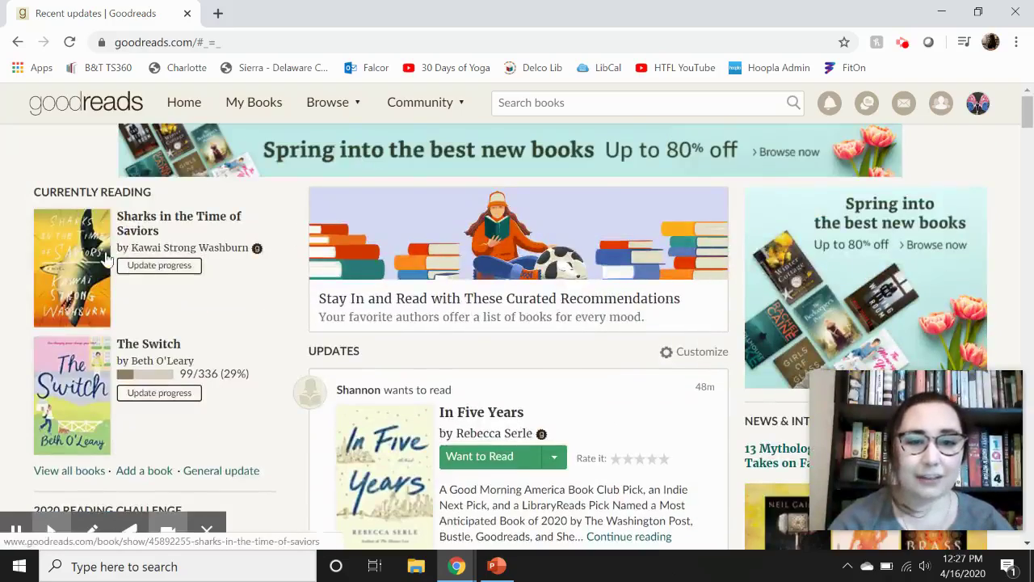
{"action": "scroll", "coordinate": [612, 455], "scroll_direction": "down", "scroll_amount": 2}
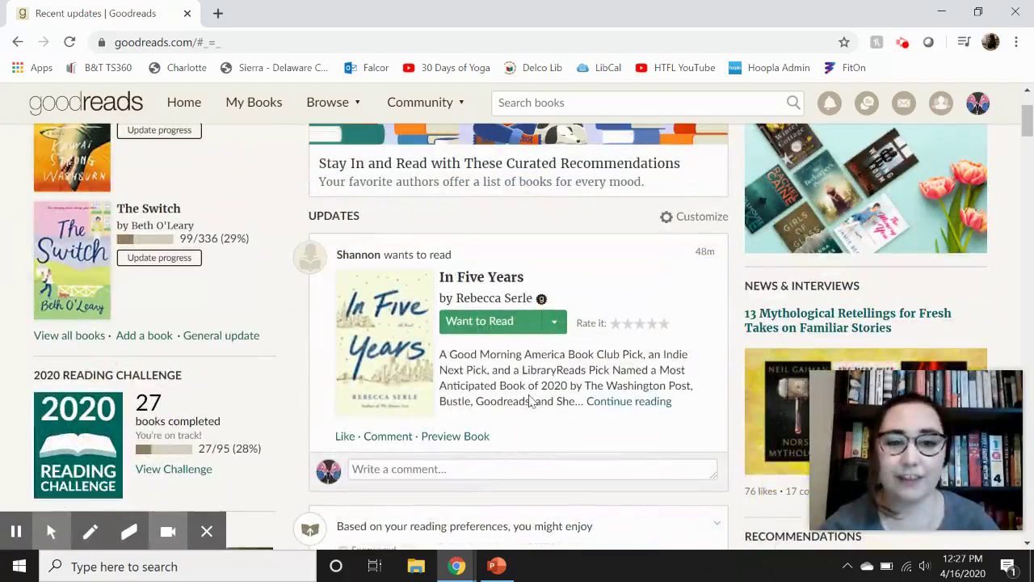
{"action": "scroll", "coordinate": [396, 256], "scroll_direction": "down", "scroll_amount": 5}
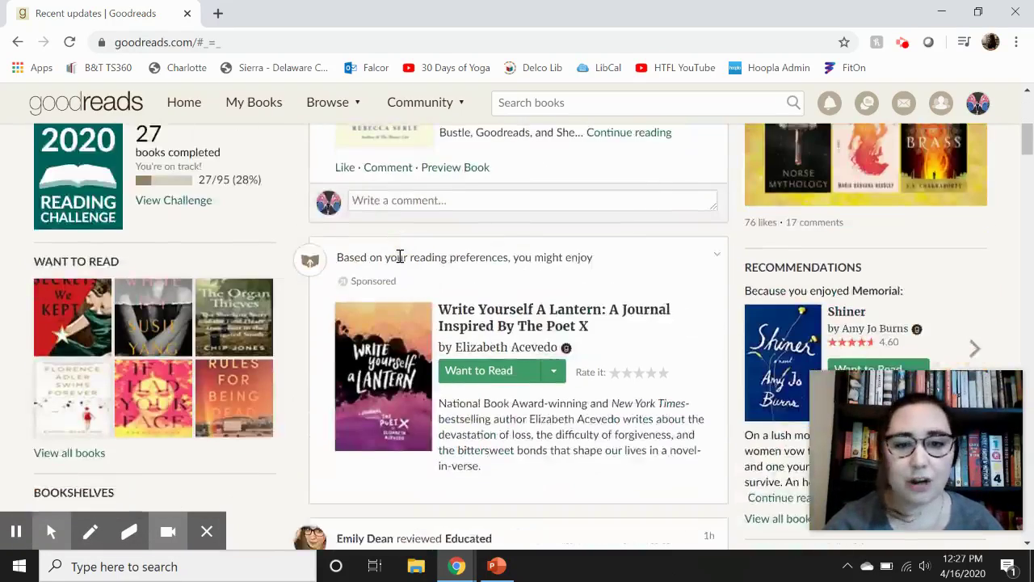
{"action": "scroll", "coordinate": [501, 191], "scroll_direction": "down", "scroll_amount": 3}
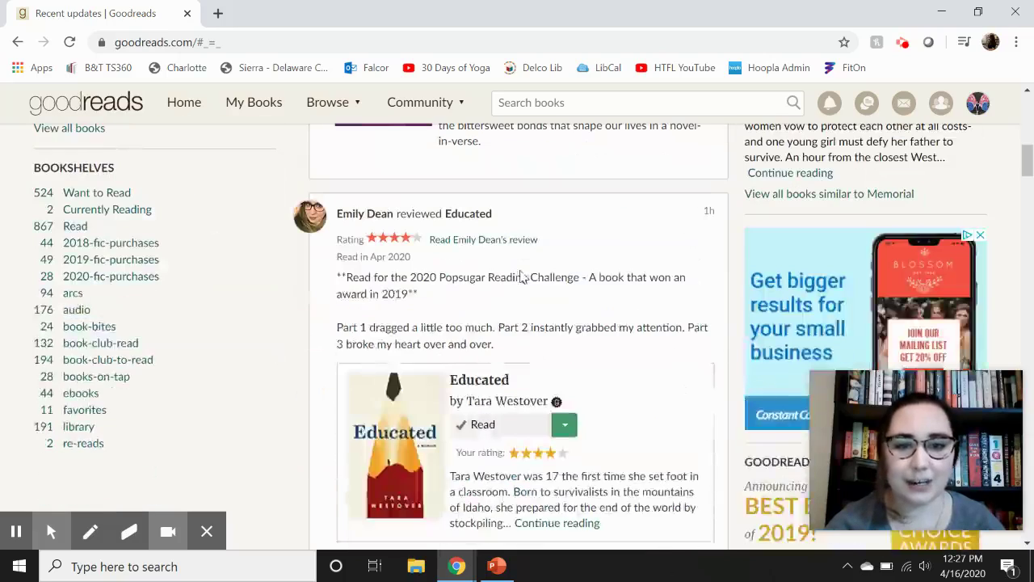
{"action": "scroll", "coordinate": [485, 278], "scroll_direction": "up", "scroll_amount": 10}
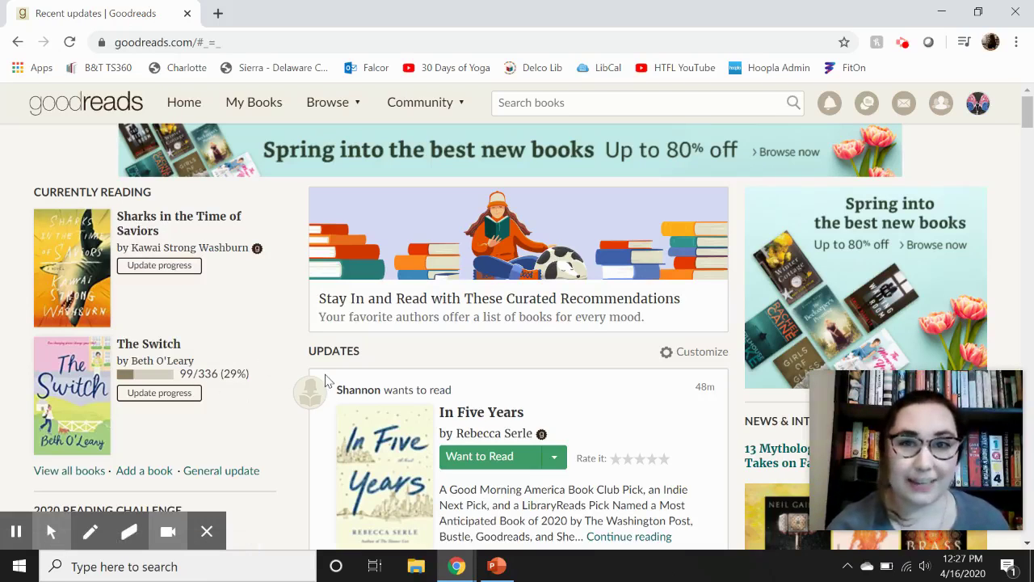
Step: Review the 2020 Reading Challenge section, then view the full Want to Read shelf in a new tab
{"action": "scroll", "coordinate": [326, 380], "scroll_direction": "down", "scroll_amount": 4}
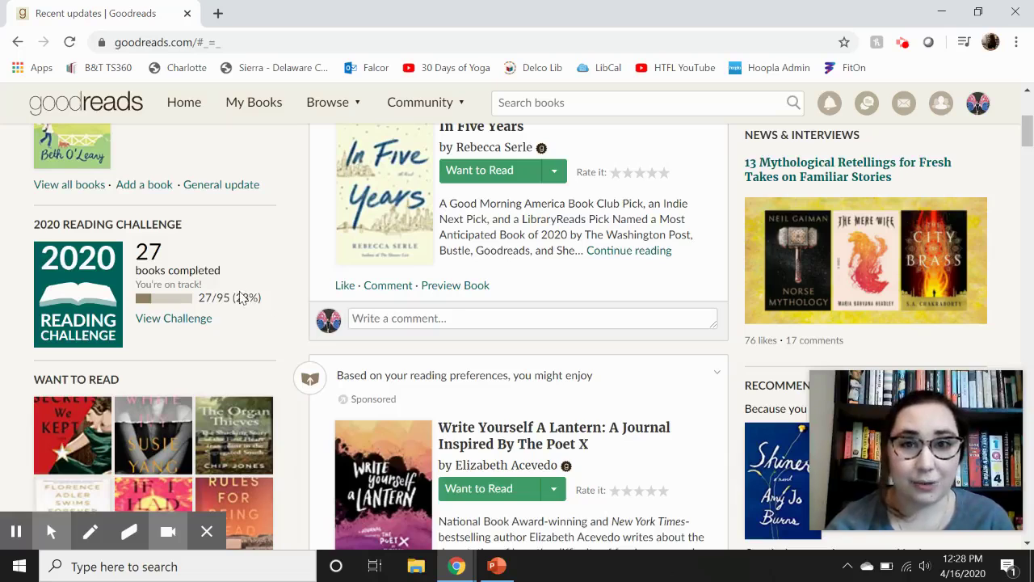
{"action": "scroll", "coordinate": [274, 303], "scroll_direction": "down", "scroll_amount": 1}
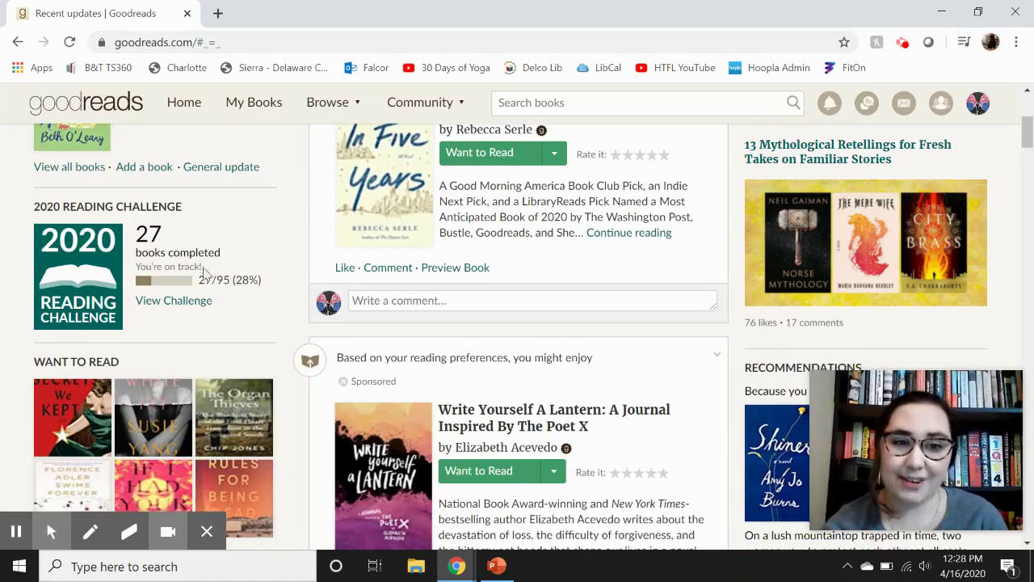
{"action": "scroll", "coordinate": [259, 302], "scroll_direction": "down", "scroll_amount": 1}
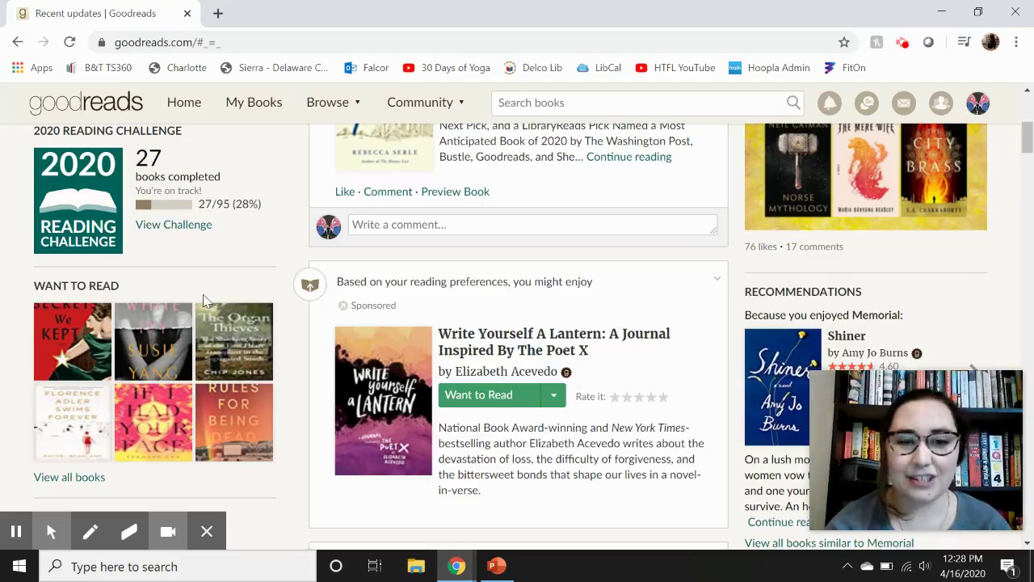
{"action": "scroll", "coordinate": [203, 284], "scroll_direction": "down", "scroll_amount": 1}
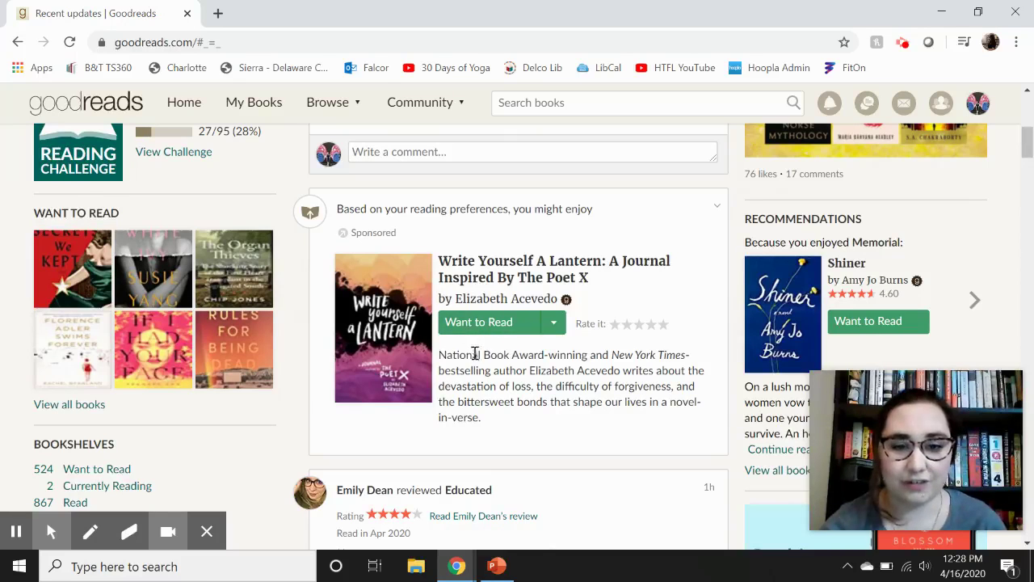
{"action": "middle_click", "coordinate": [84, 404]}
{"action": "left_click", "coordinate": [239, 10]}
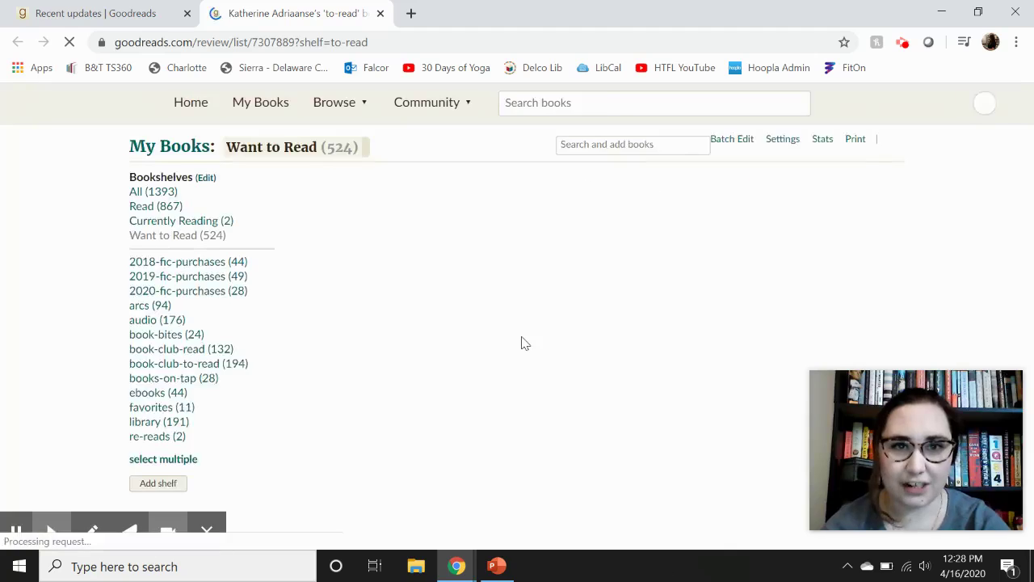
{"action": "scroll", "coordinate": [309, 303], "scroll_direction": "down", "scroll_amount": 2}
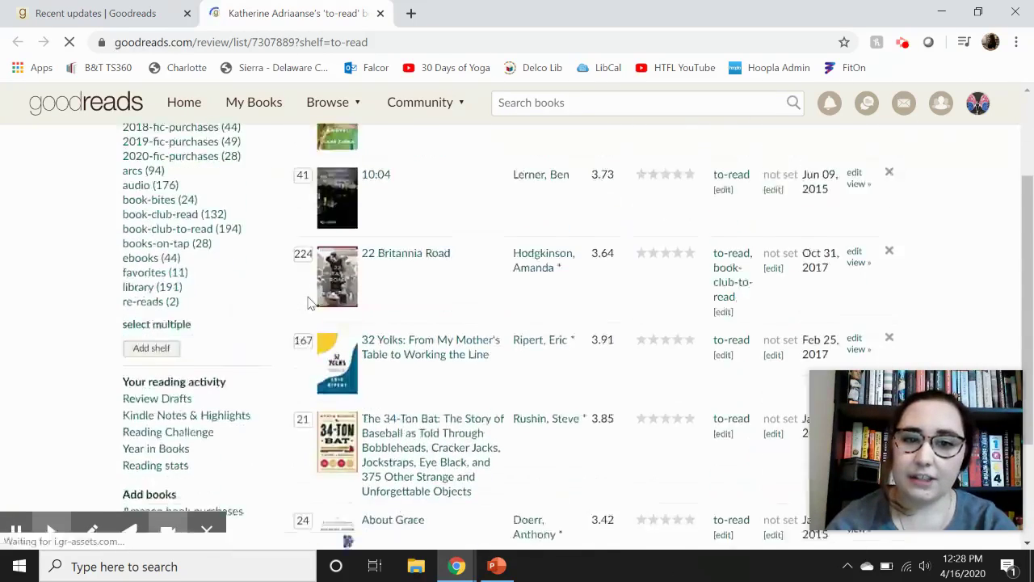
{"action": "scroll", "coordinate": [310, 303], "scroll_direction": "down", "scroll_amount": 3}
{"action": "scroll", "coordinate": [310, 303], "scroll_direction": "up", "scroll_amount": 5}
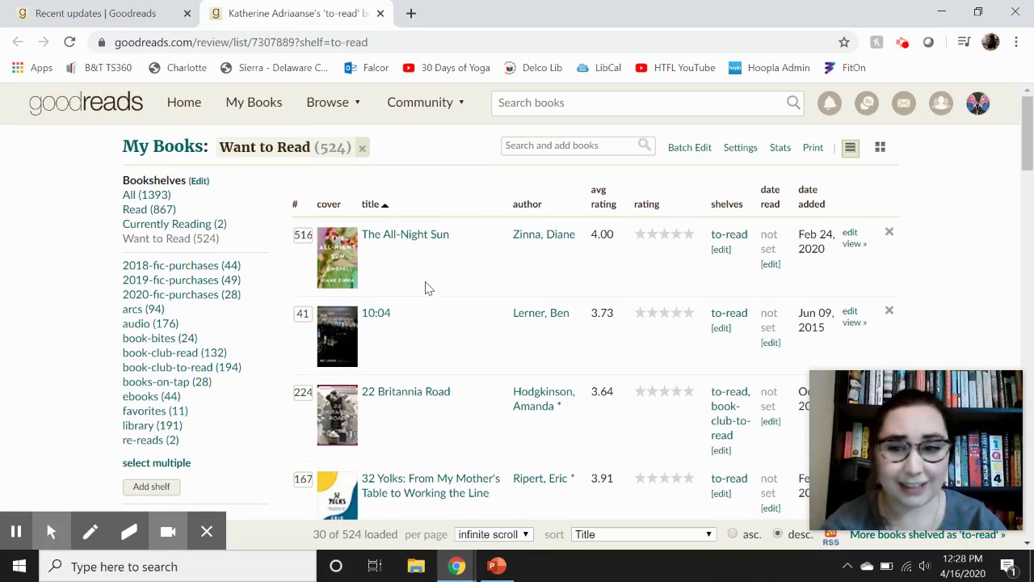
Step: Close the Want to Read shelf's tab and go from the home page to My Books
{"action": "left_click", "coordinate": [382, 18]}
{"action": "scroll", "coordinate": [103, 374], "scroll_direction": "down", "scroll_amount": 2}
{"action": "scroll", "coordinate": [103, 376], "scroll_direction": "up", "scroll_amount": 1}
{"action": "scroll", "coordinate": [103, 375], "scroll_direction": "up", "scroll_amount": 1}
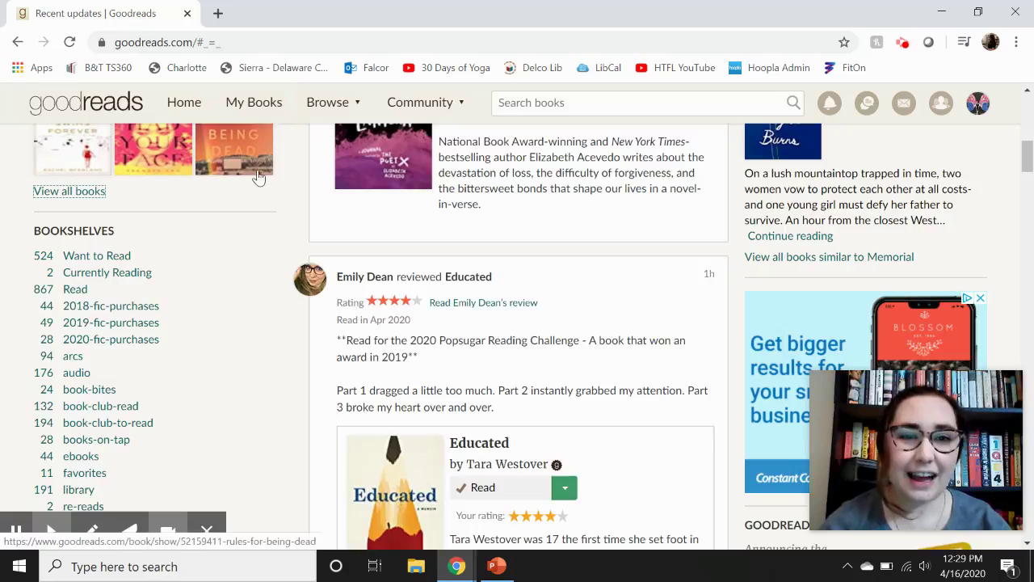
{"action": "scroll", "coordinate": [257, 178], "scroll_direction": "up", "scroll_amount": 1}
{"action": "left_click", "coordinate": [255, 101]}
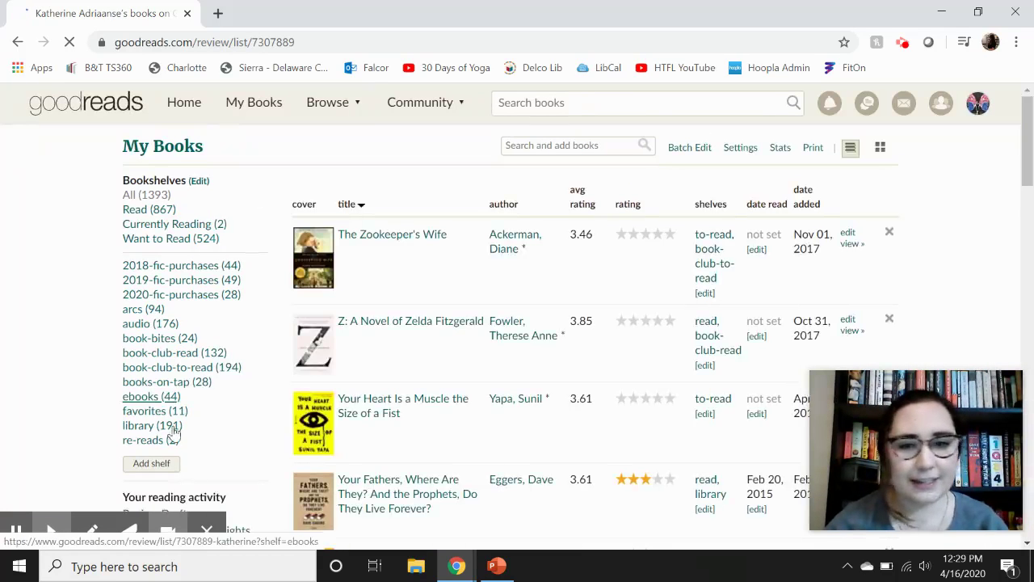
Step: Open the bookshelves for editing and look through the shelf list and its options
{"action": "left_click", "coordinate": [200, 159]}
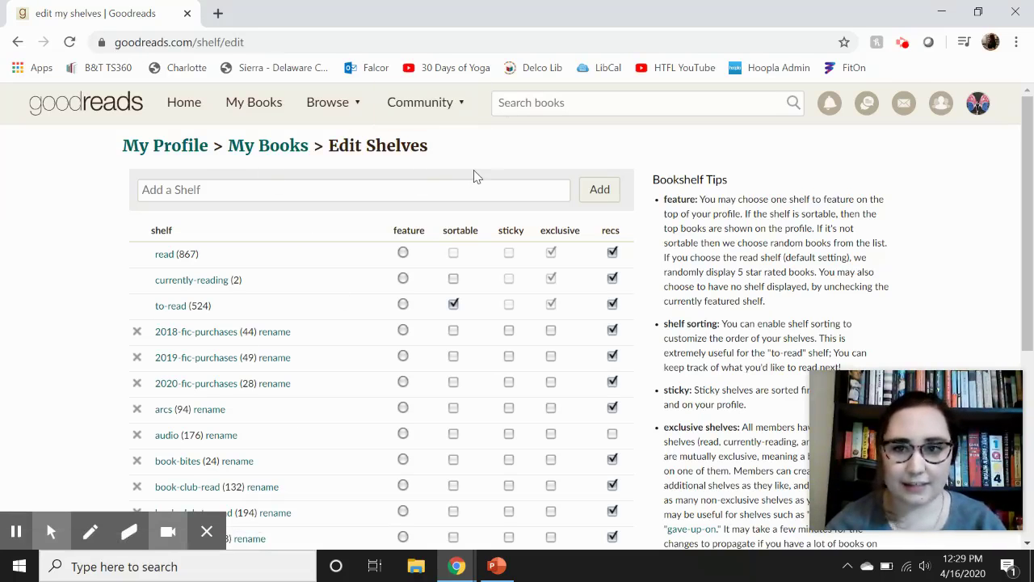
{"action": "scroll", "coordinate": [475, 176], "scroll_direction": "down", "scroll_amount": 2}
{"action": "scroll", "coordinate": [475, 176], "scroll_direction": "up", "scroll_amount": 2}
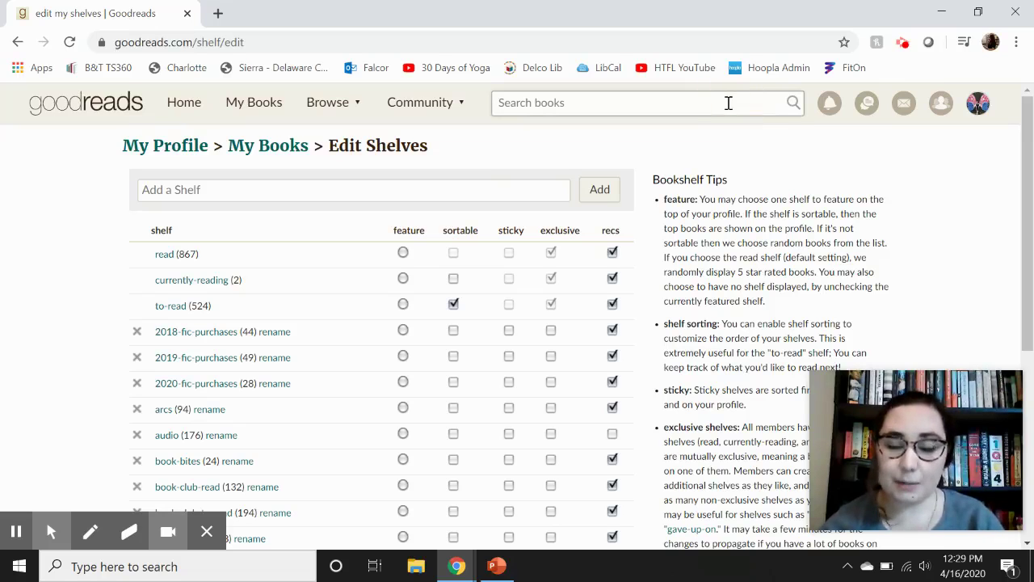
Step: Search for "the whisper man" and open the page of The Whisper Man by Alex North
{"action": "left_click", "coordinate": [570, 102]}
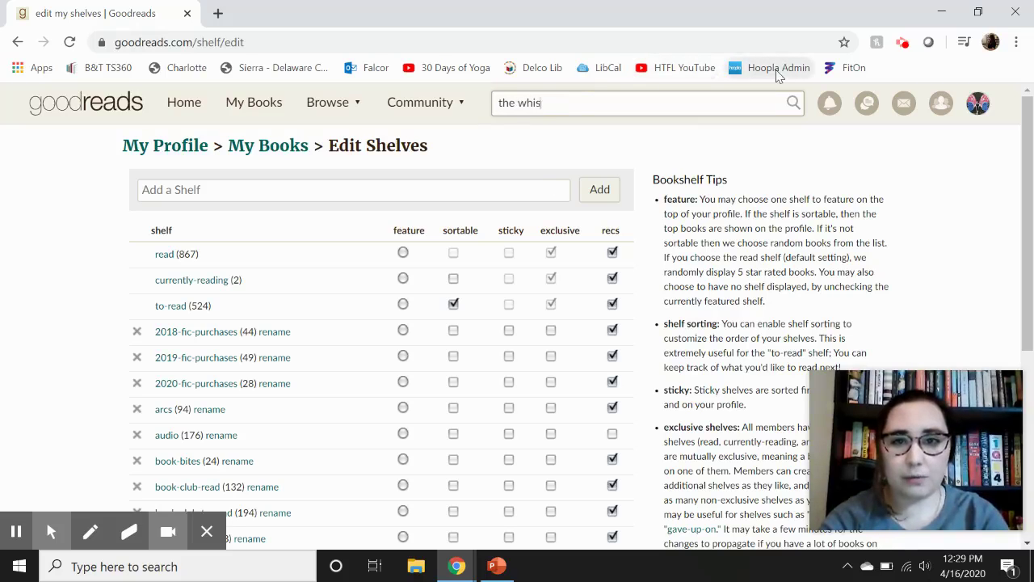
{"action": "key", "text": "BackSpace"}
{"action": "key", "text": "BackSpace"}
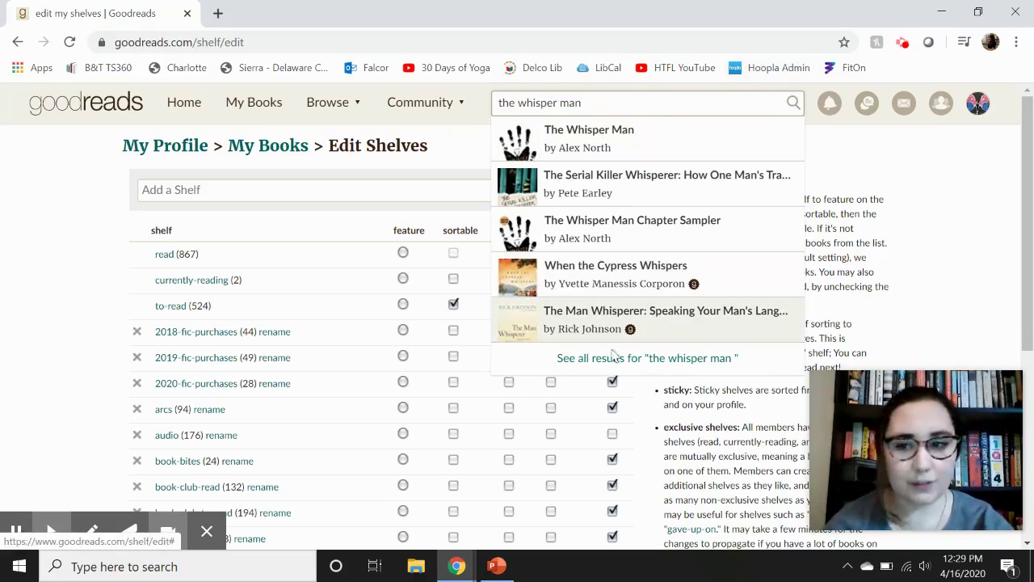
{"action": "left_click", "coordinate": [656, 147]}
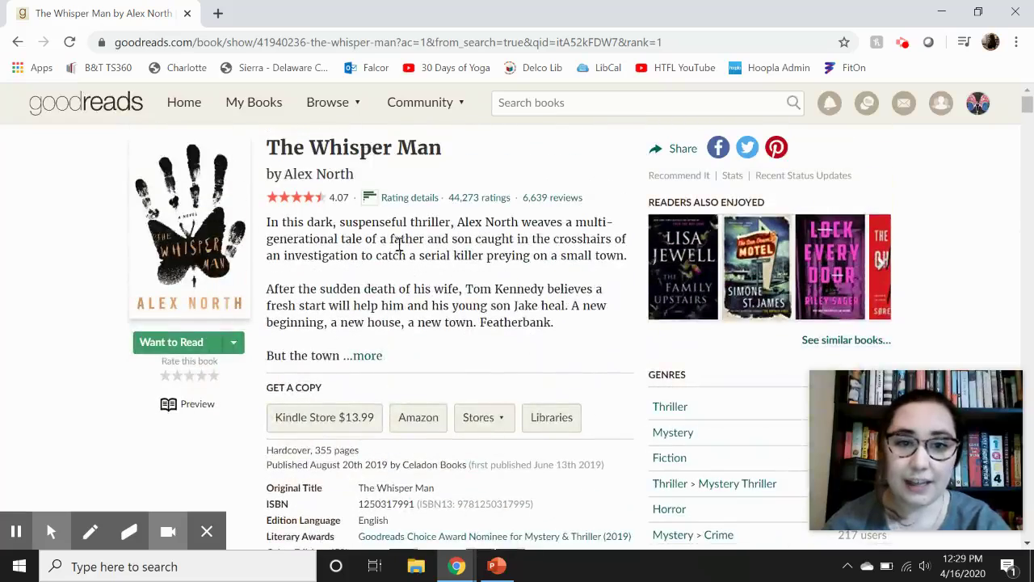
Step: Examine The Whisper Man's edition details, friend reviews, followed reviewers' posts, reader Q&A and community reviews
{"action": "scroll", "coordinate": [419, 331], "scroll_direction": "down", "scroll_amount": 2}
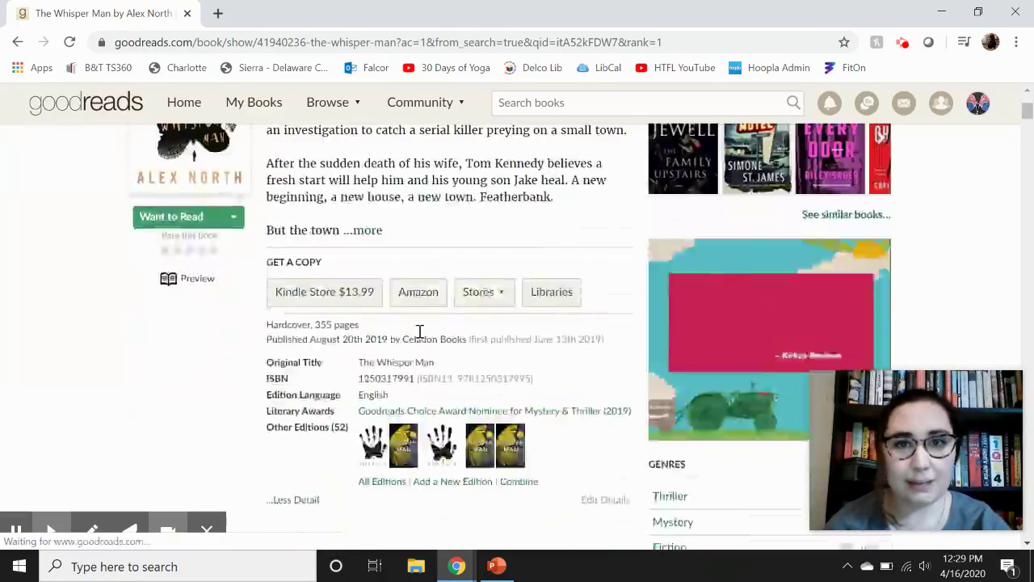
{"action": "scroll", "coordinate": [420, 331], "scroll_direction": "down", "scroll_amount": 10}
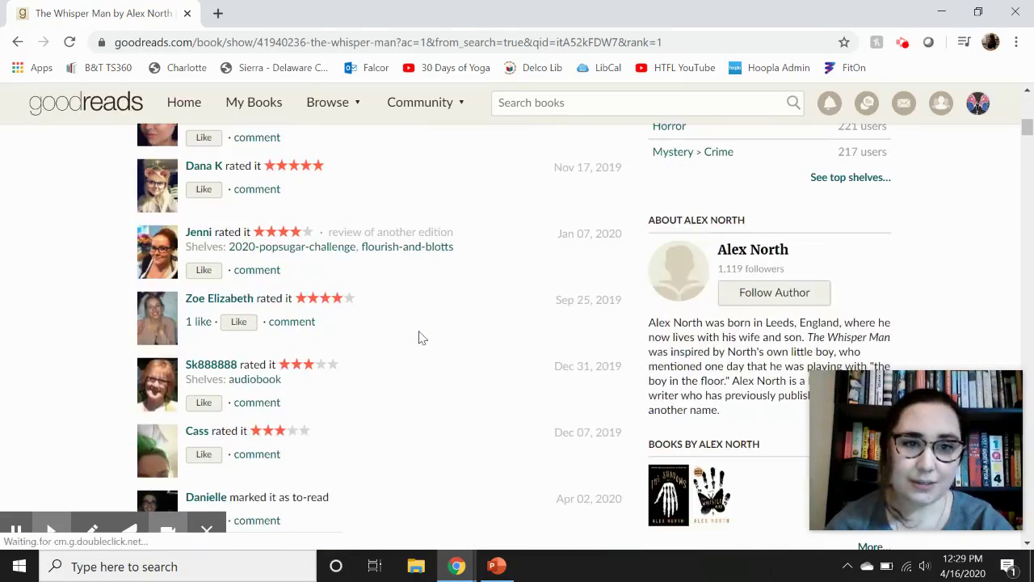
{"action": "scroll", "coordinate": [419, 337], "scroll_direction": "up", "scroll_amount": 2}
{"action": "scroll", "coordinate": [418, 337], "scroll_direction": "down", "scroll_amount": 1}
{"action": "scroll", "coordinate": [114, 365], "scroll_direction": "down", "scroll_amount": 1}
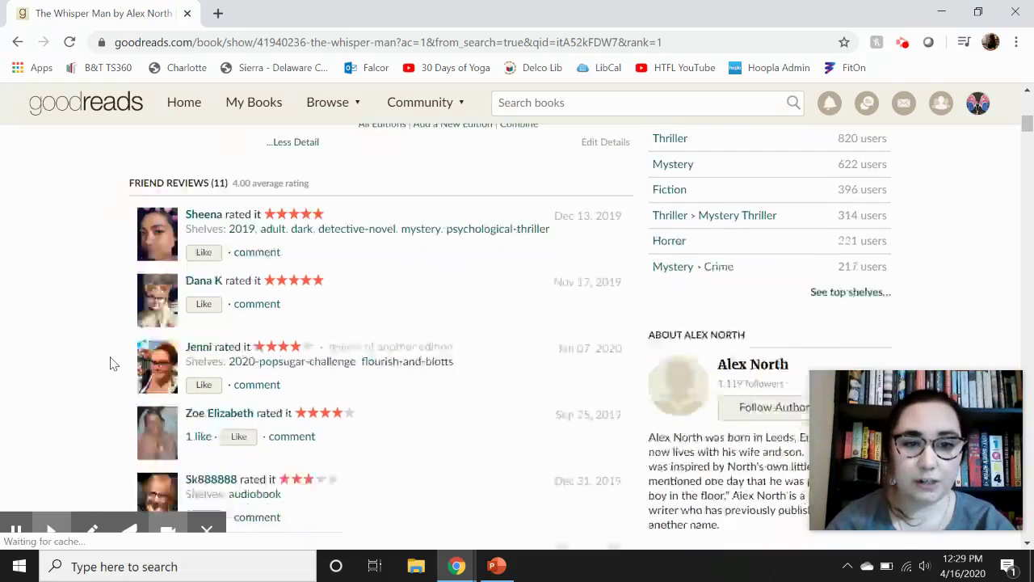
{"action": "scroll", "coordinate": [113, 364], "scroll_direction": "down", "scroll_amount": 5}
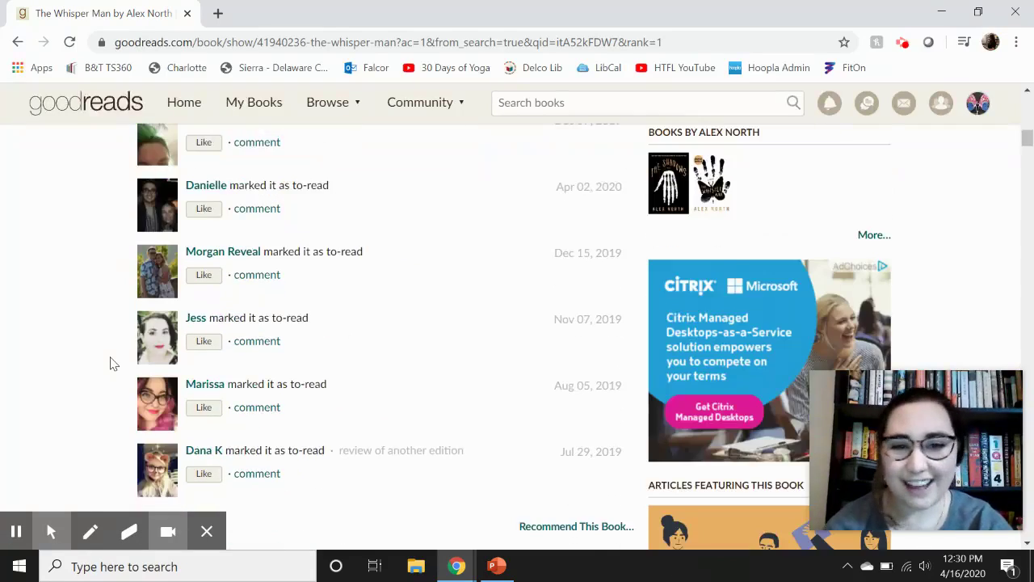
{"action": "scroll", "coordinate": [113, 364], "scroll_direction": "down", "scroll_amount": 6}
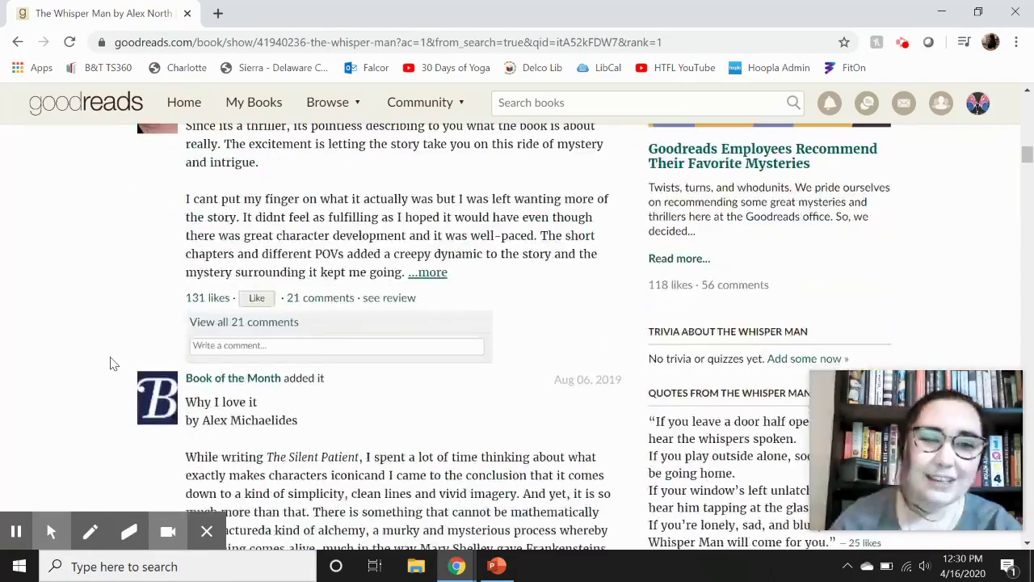
{"action": "scroll", "coordinate": [250, 212], "scroll_direction": "up", "scroll_amount": 2}
{"action": "scroll", "coordinate": [267, 312], "scroll_direction": "down", "scroll_amount": 5}
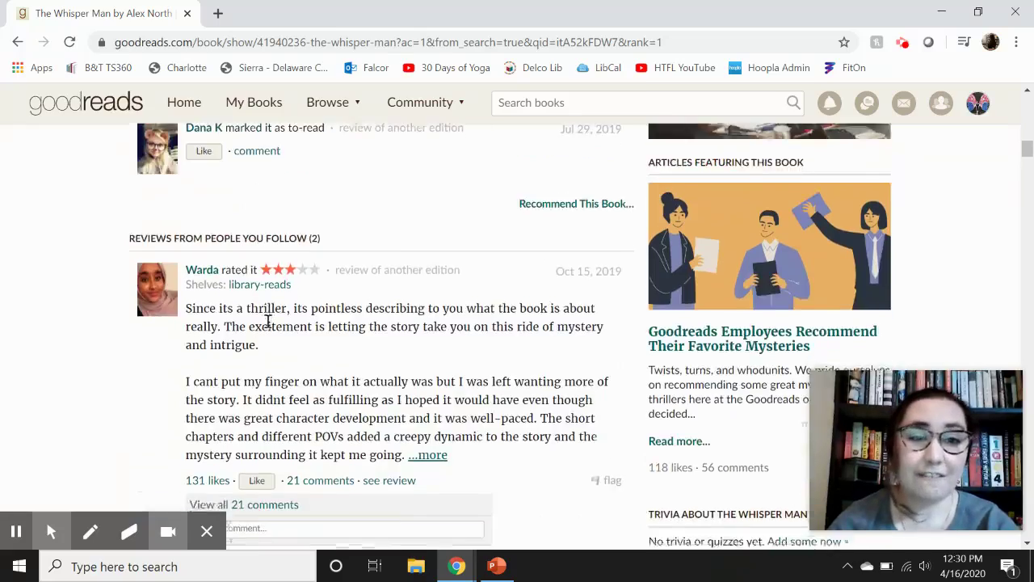
{"action": "scroll", "coordinate": [267, 320], "scroll_direction": "down", "scroll_amount": 11}
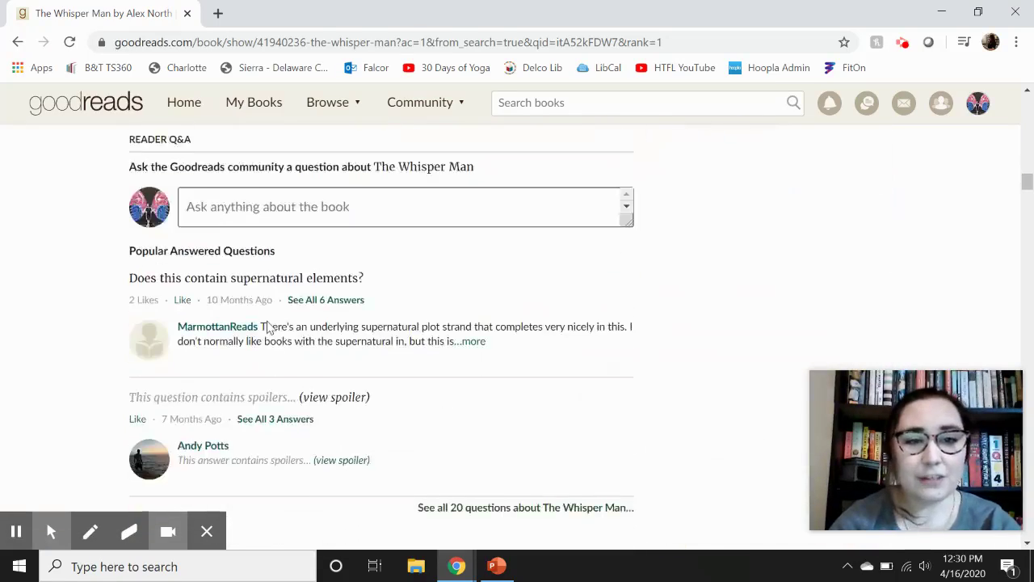
{"action": "scroll", "coordinate": [267, 324], "scroll_direction": "down", "scroll_amount": 5}
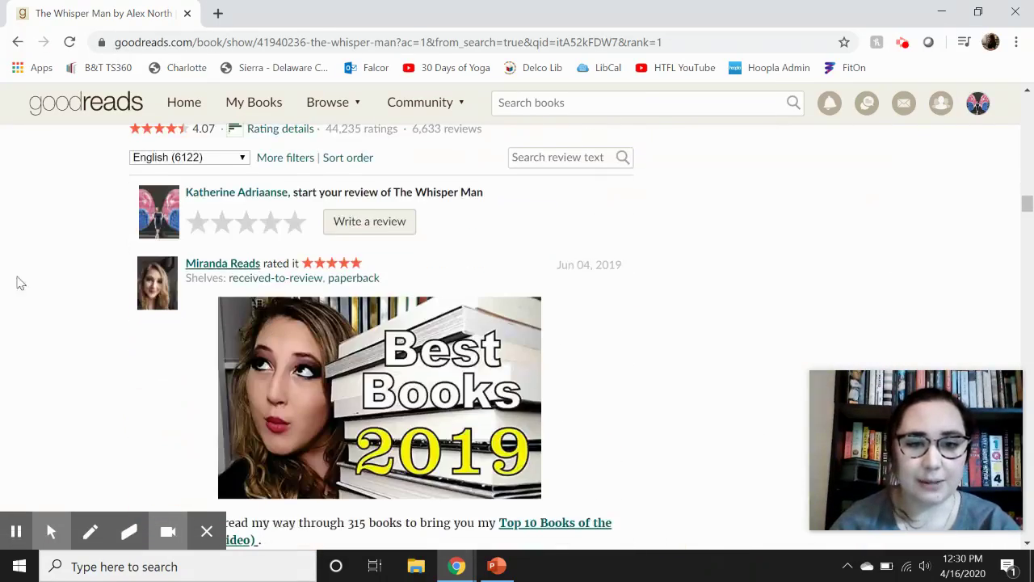
{"action": "scroll", "coordinate": [310, 416], "scroll_direction": "down", "scroll_amount": 4}
{"action": "scroll", "coordinate": [310, 420], "scroll_direction": "down", "scroll_amount": 7}
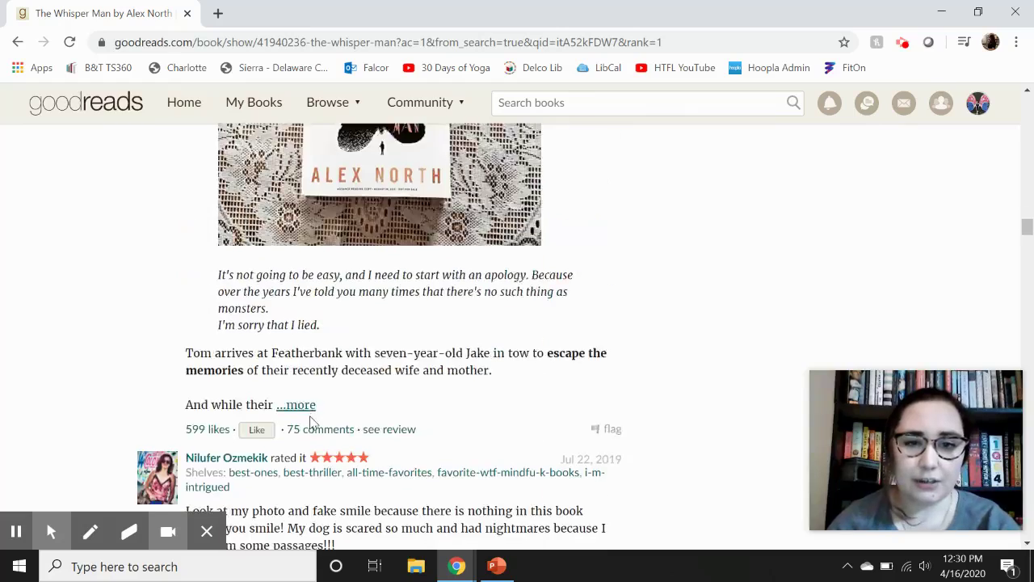
{"action": "scroll", "coordinate": [623, 292], "scroll_direction": "up", "scroll_amount": 8}
{"action": "scroll", "coordinate": [623, 293], "scroll_direction": "up", "scroll_amount": 15}
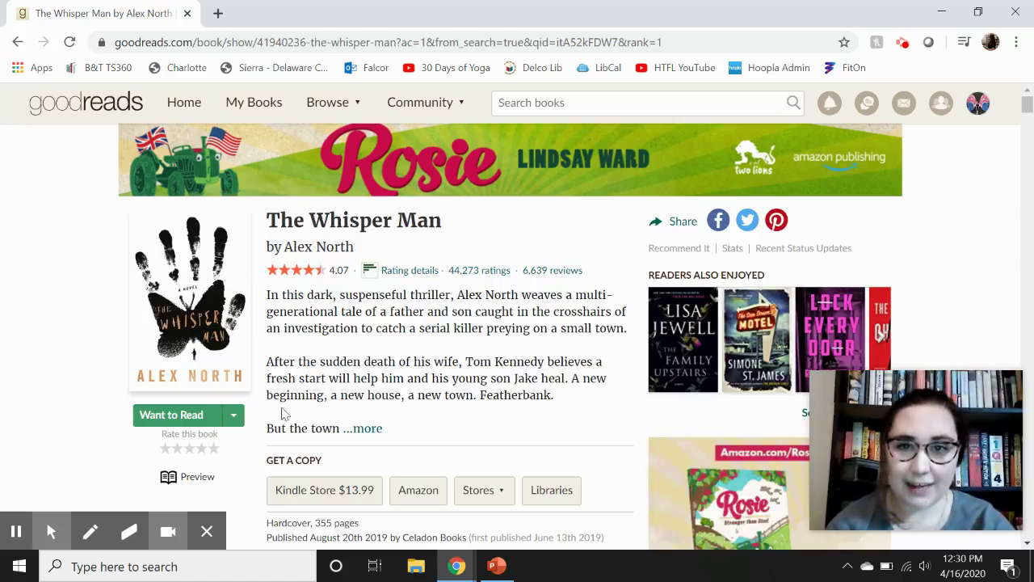
Step: Open the list of shelves to which The Whisper Man can be added
{"action": "left_click", "coordinate": [233, 415]}
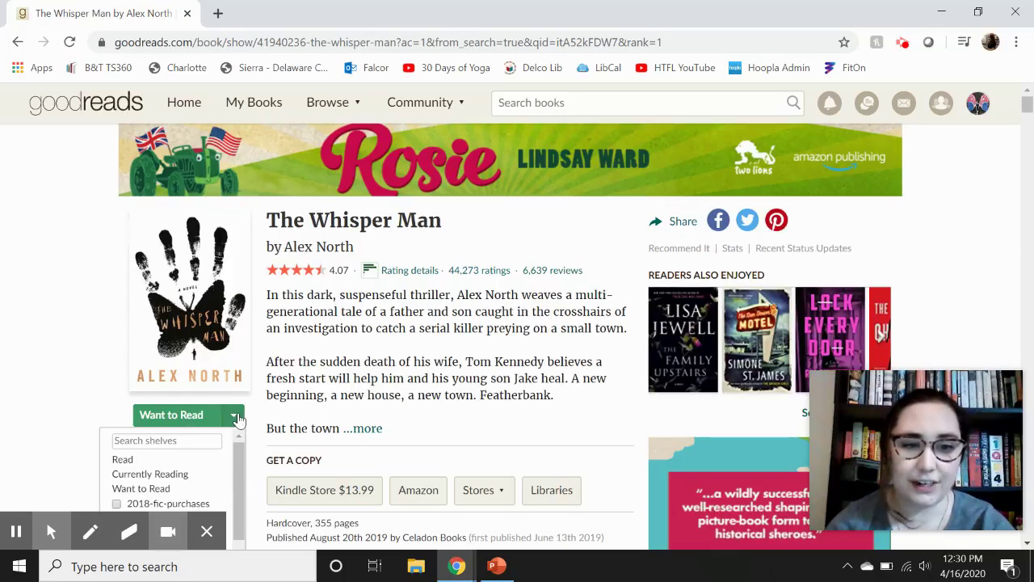
{"action": "scroll", "coordinate": [237, 418], "scroll_direction": "down", "scroll_amount": 3}
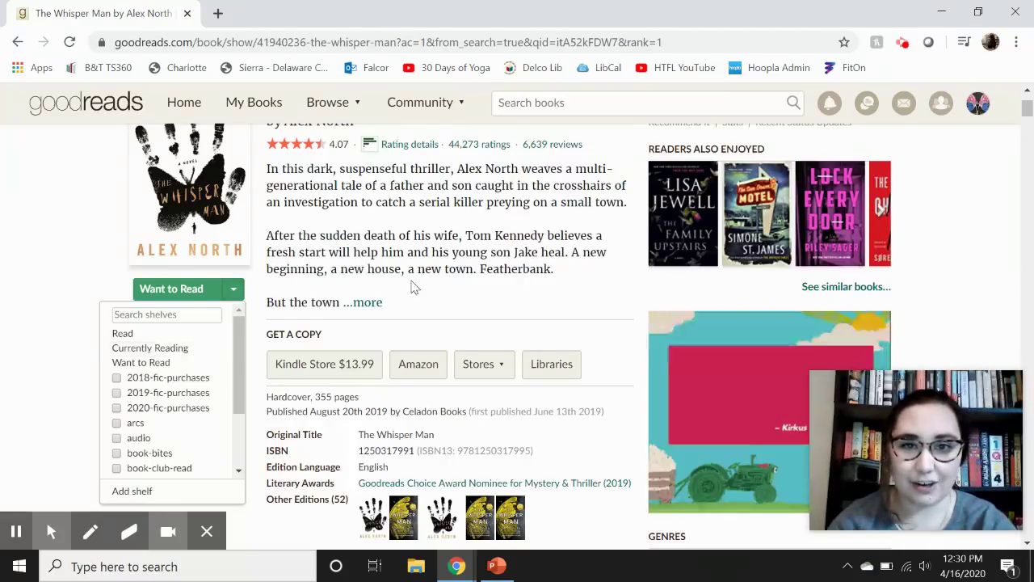
{"action": "scroll", "coordinate": [408, 289], "scroll_direction": "up", "scroll_amount": 2}
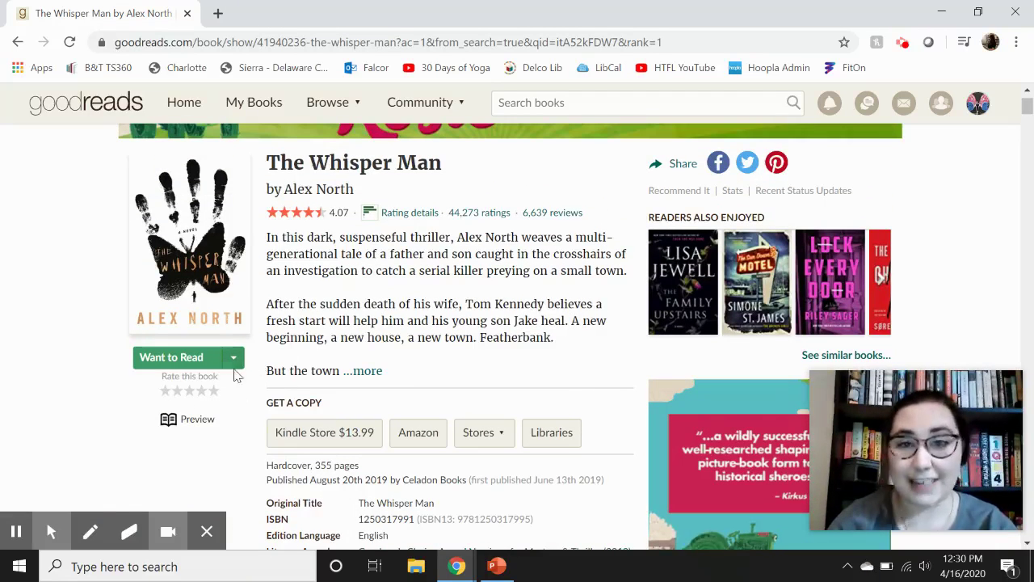
{"action": "left_click", "coordinate": [234, 360]}
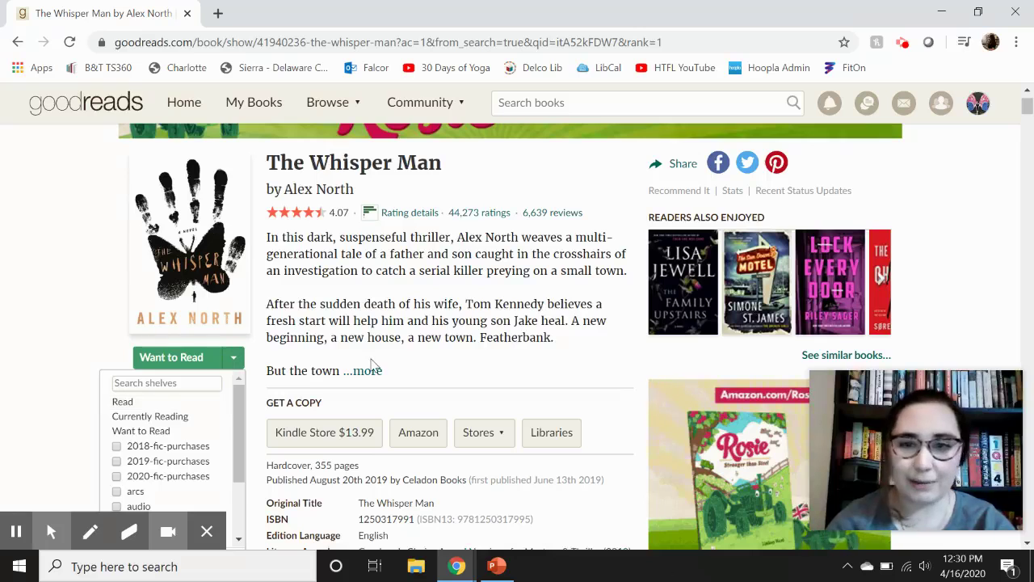